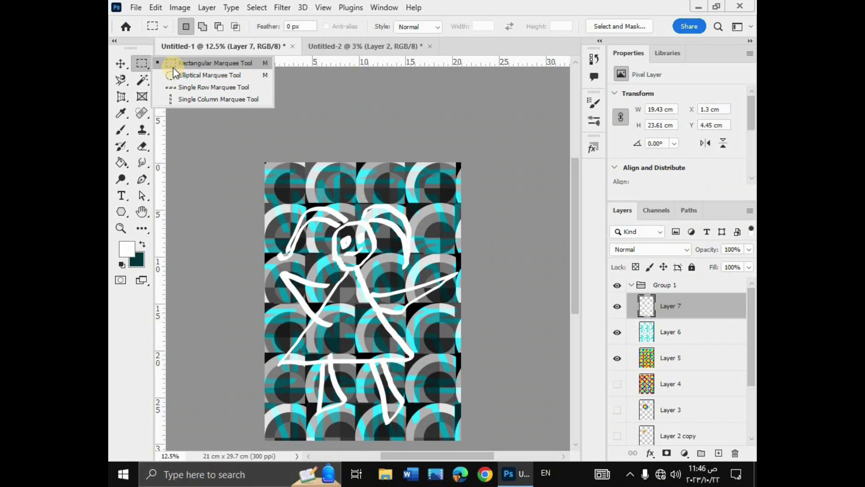
Fill Layer 7 with dark teal after a trial Single Row Marquee selection
{"action": "left_click", "coordinate": [180, 87]}
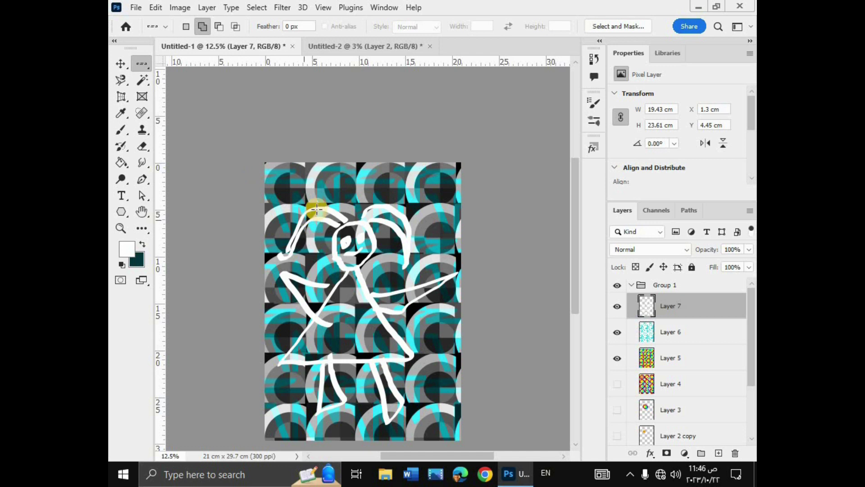
{"action": "left_click", "coordinate": [309, 182]}
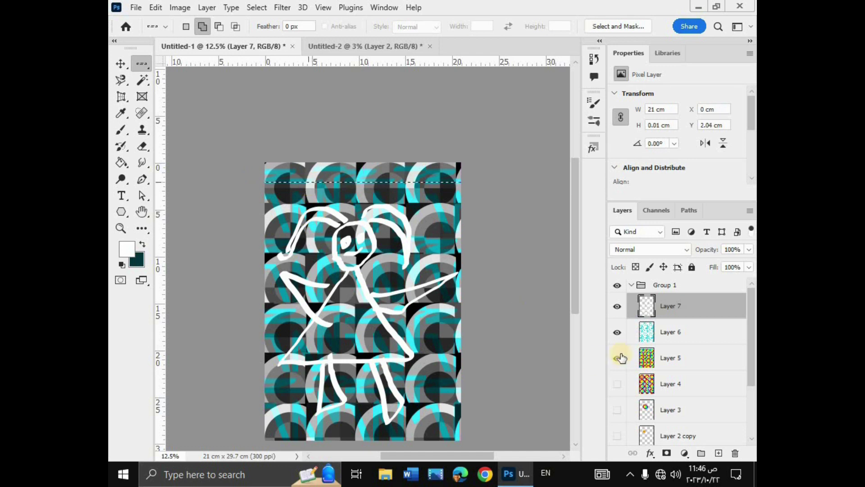
{"action": "left_click", "coordinate": [654, 306], "text": "ctrl"}
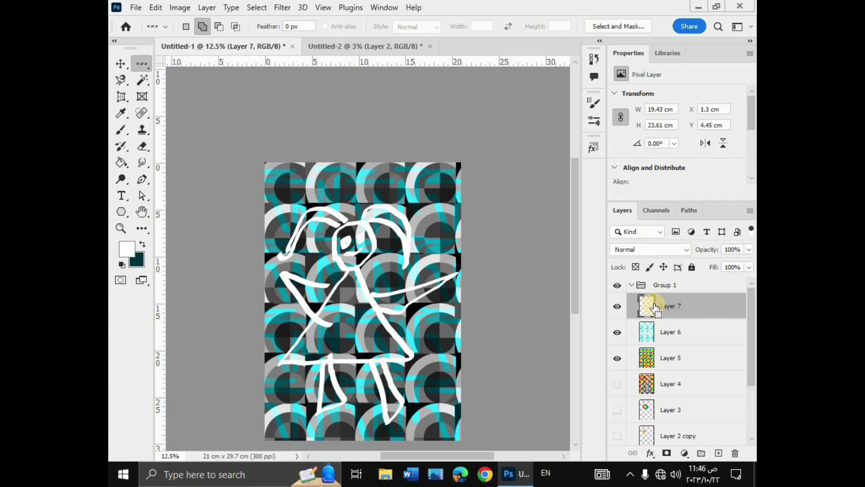
{"action": "key", "text": "ctrl+BackSpace"}
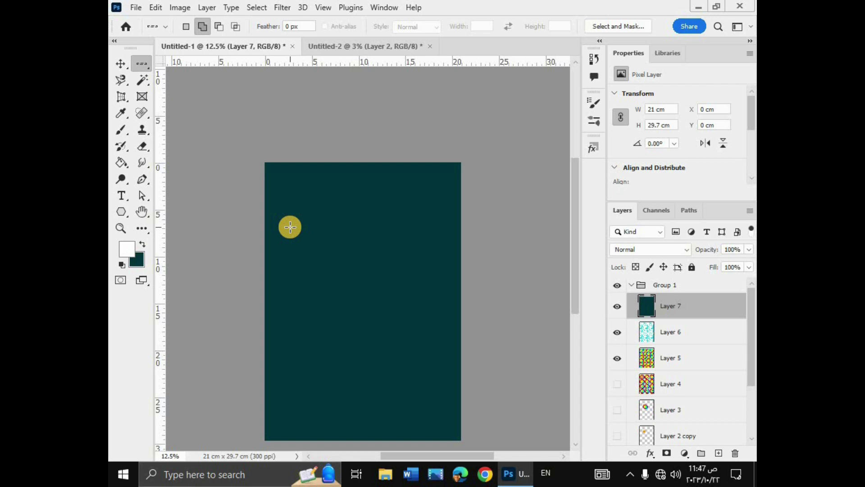
Add single one-pixel row selections at five heights down the teal Layer 7
{"action": "left_click", "coordinate": [289, 202]}
{"action": "left_click", "coordinate": [311, 251]}
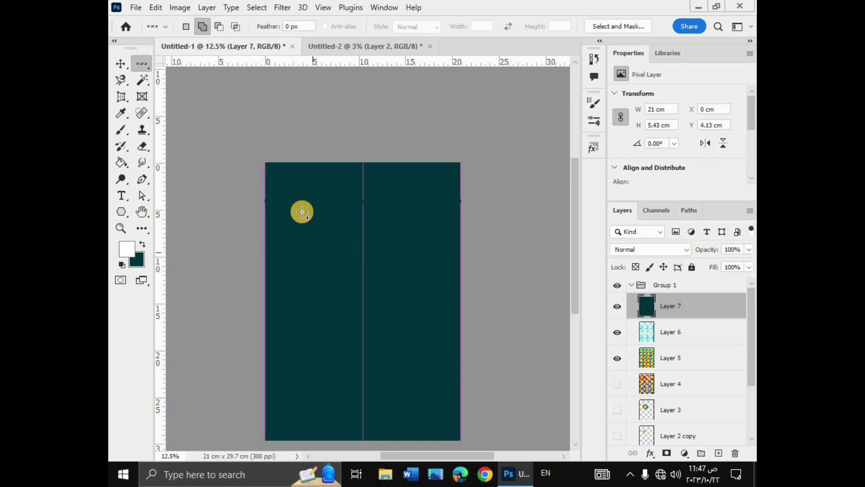
{"action": "left_click", "coordinate": [204, 31]}
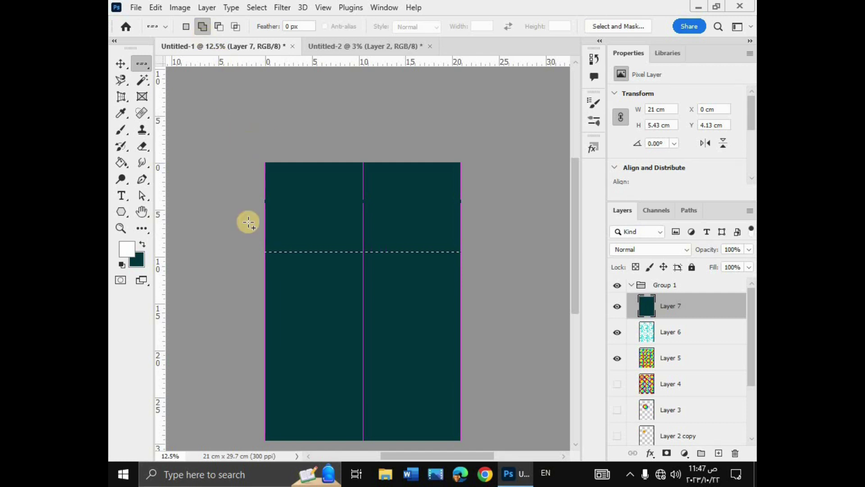
{"action": "left_click", "coordinate": [306, 329]}
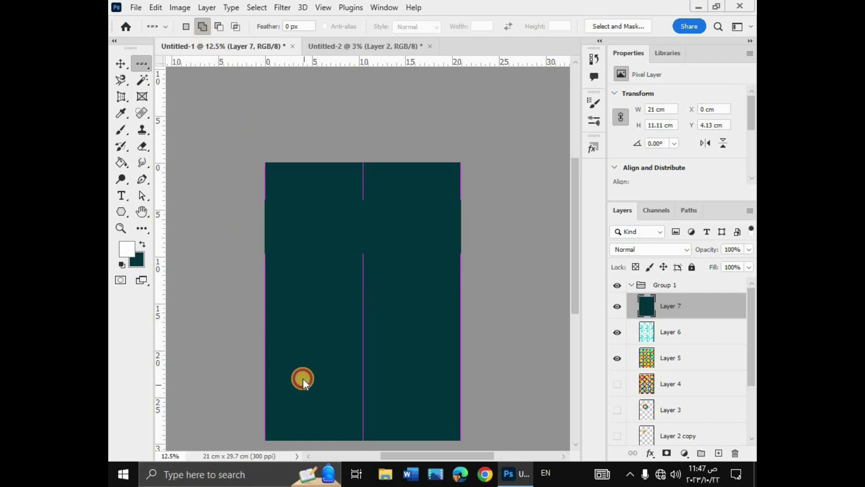
{"action": "left_click", "coordinate": [311, 399]}
{"action": "left_click", "coordinate": [312, 399]}
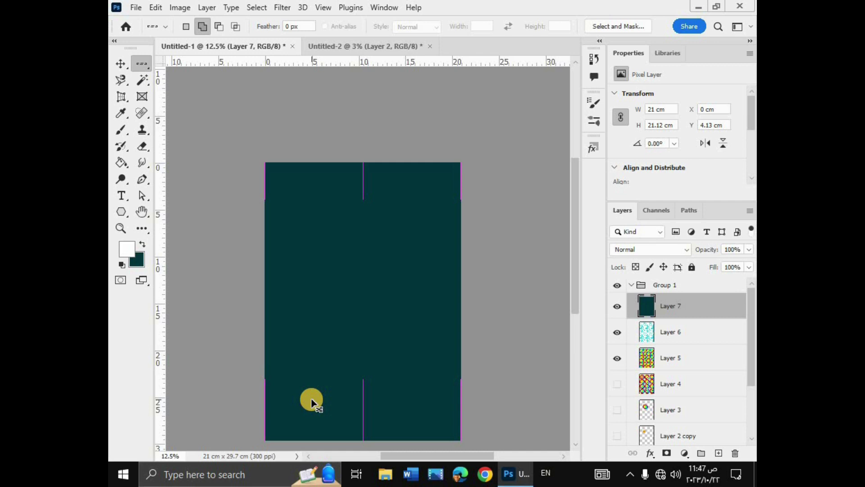
{"action": "key", "text": "ctrl+plus"}
{"action": "key", "text": "ctrl+plus"}
{"action": "key", "text": "ctrl+plus"}
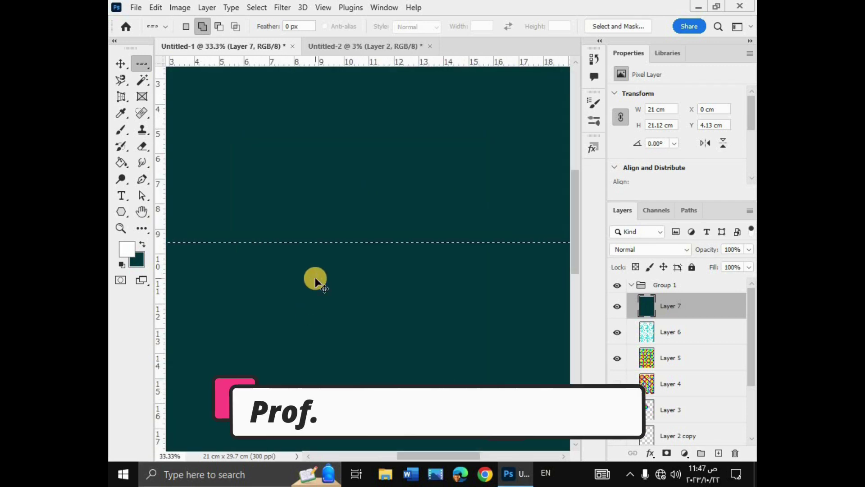
Zoom in closely and add rows below the top line to widen the top band
{"action": "scroll", "coordinate": [315, 278], "scroll_direction": "down", "scroll_amount": 3}
{"action": "key", "text": "ctrl+plus"}
{"action": "key", "text": "ctrl+plus"}
{"action": "key", "text": "ctrl+plus"}
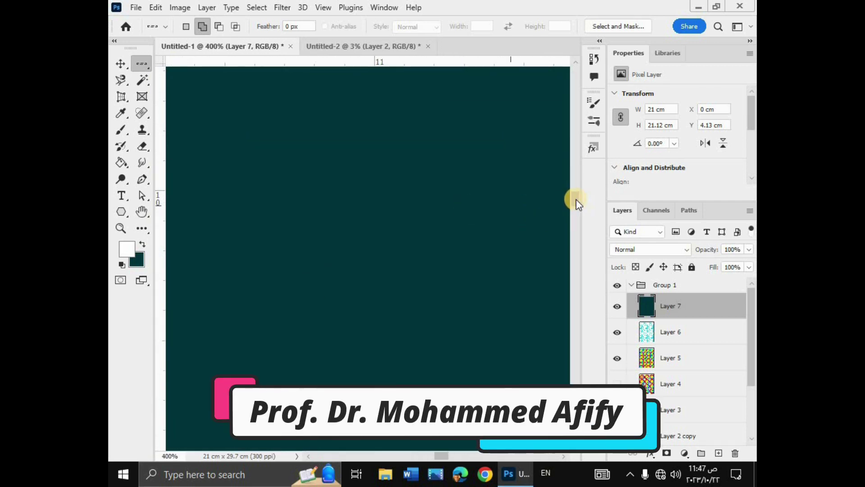
{"action": "scroll", "coordinate": [541, 207], "scroll_direction": "down", "scroll_amount": 2}
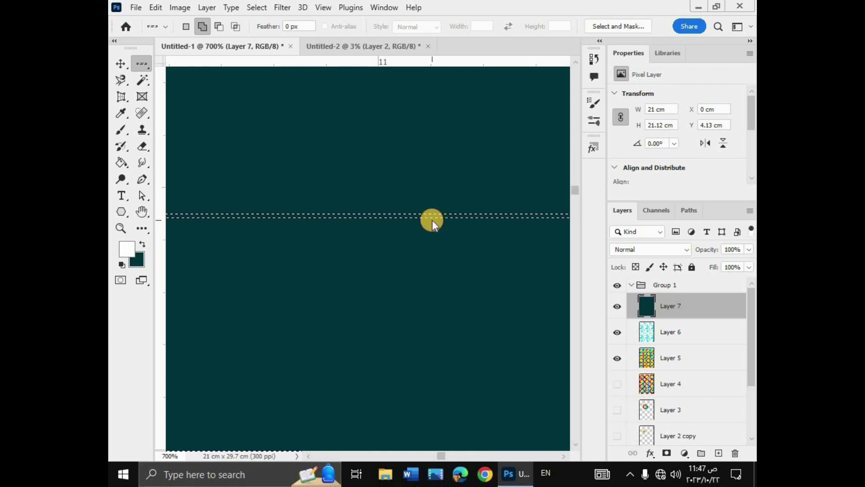
{"action": "left_click_drag", "start_coordinate": [431, 221], "coordinate": [431, 220]}
{"action": "left_click_drag", "start_coordinate": [432, 220], "coordinate": [431, 226]}
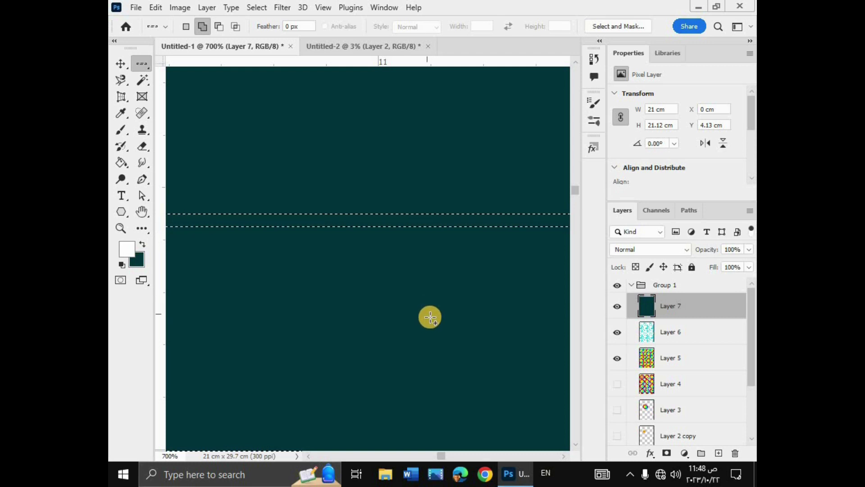
Add row bands lower down and between existing lines, then fit the page
{"action": "left_click_drag", "start_coordinate": [429, 321], "coordinate": [430, 327]}
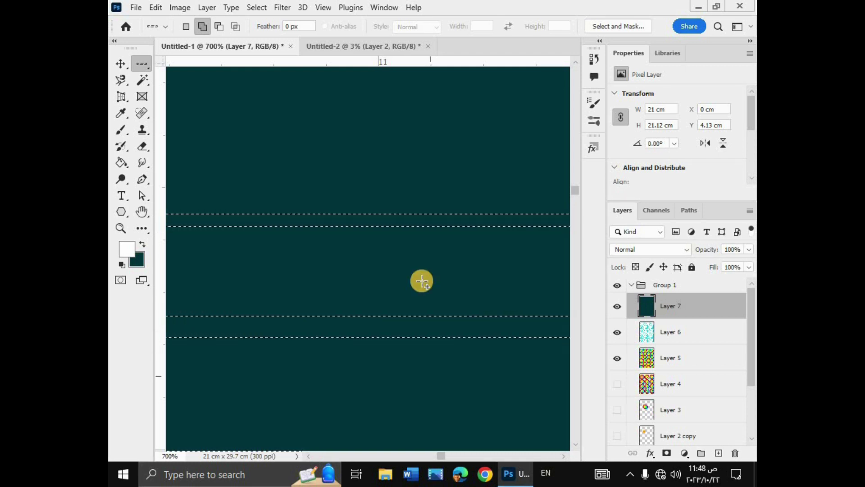
{"action": "left_click_drag", "start_coordinate": [424, 264], "coordinate": [423, 270]}
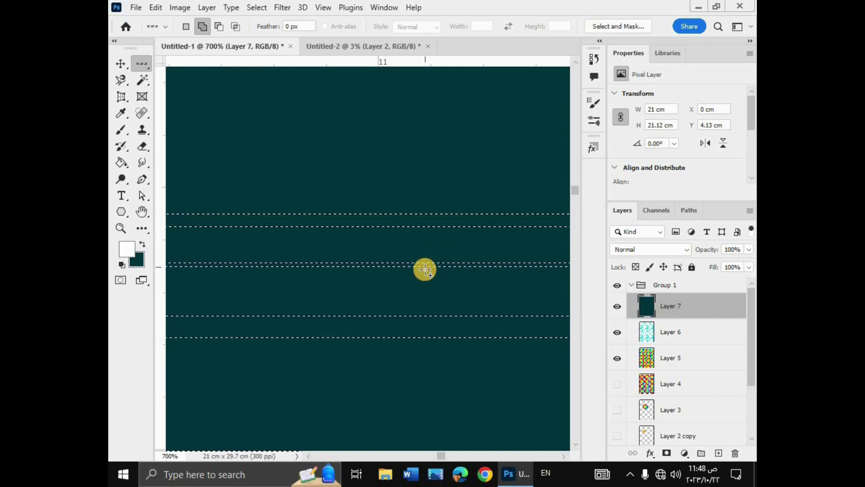
{"action": "left_click_drag", "start_coordinate": [428, 383], "coordinate": [427, 416]}
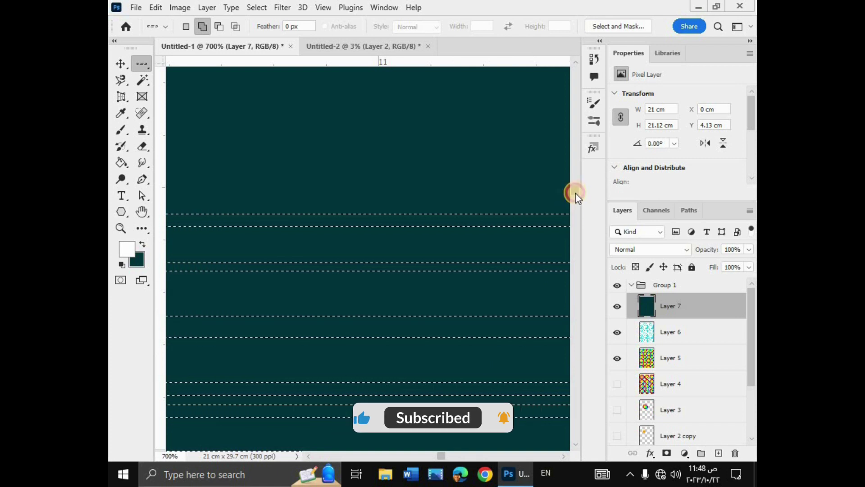
{"action": "scroll", "coordinate": [575, 193], "scroll_direction": "down", "scroll_amount": 3}
{"action": "scroll", "coordinate": [575, 193], "scroll_direction": "down", "scroll_amount": 2}
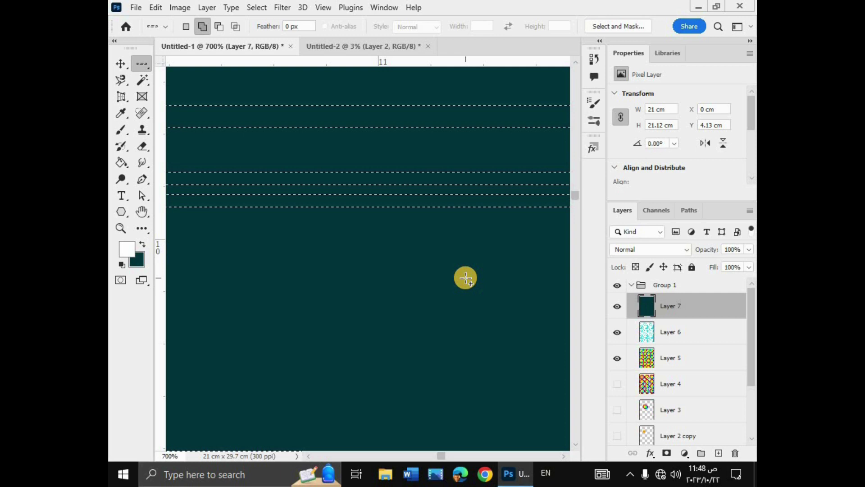
{"action": "key", "text": "ctrl+d"}
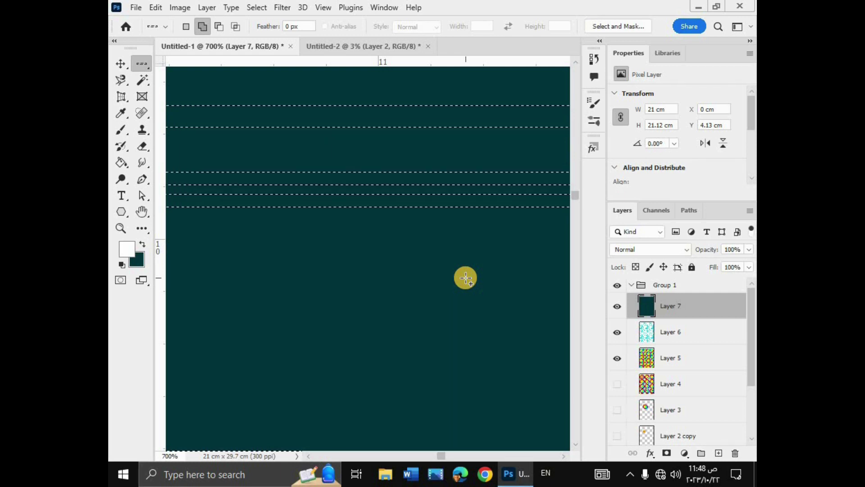
{"action": "key", "text": "ctrl+minus"}
{"action": "key", "text": "ctrl+minus"}
{"action": "key", "text": "ctrl+minus"}
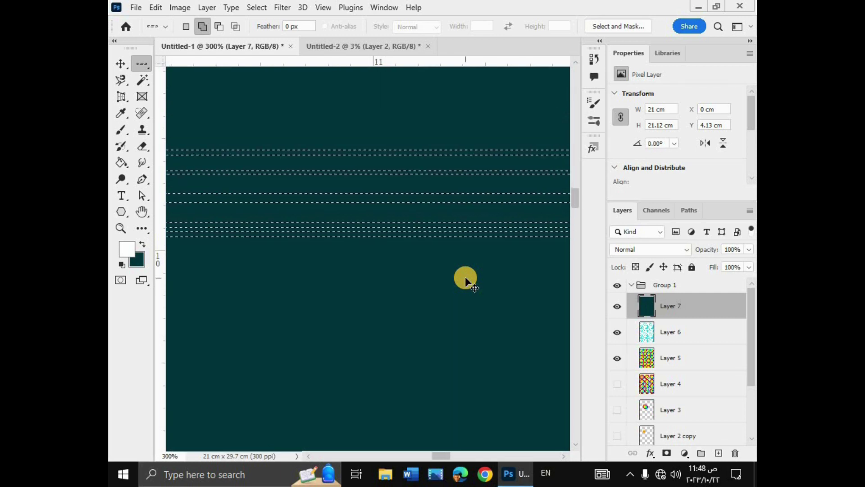
{"action": "key", "text": "ctrl+0"}
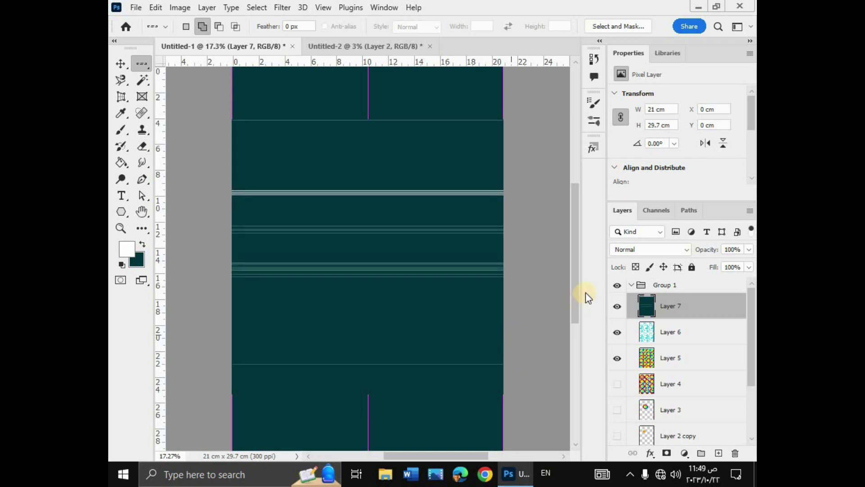
Zoom out to show the whole striped teal page
{"action": "key", "text": "ctrl+minus"}
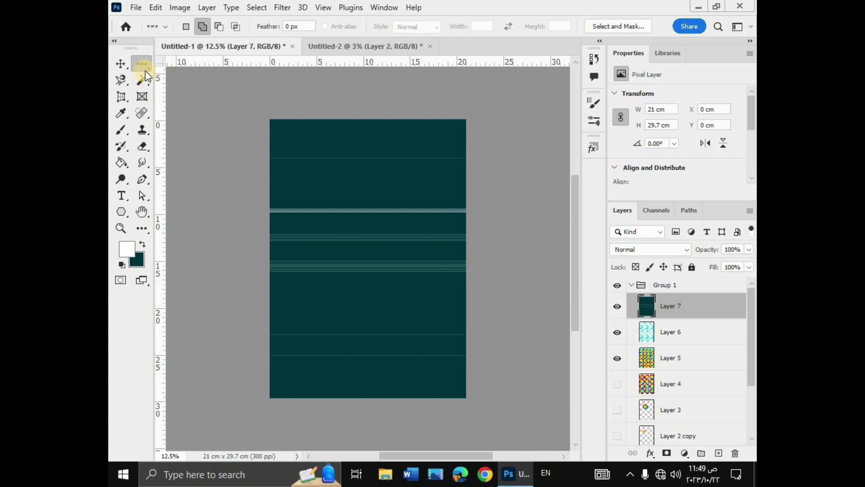
Select two thin horizontal strips with Rectangular Marquee in Add mode and fill them white
{"action": "left_click_drag", "start_coordinate": [144, 63], "coordinate": [180, 65]}
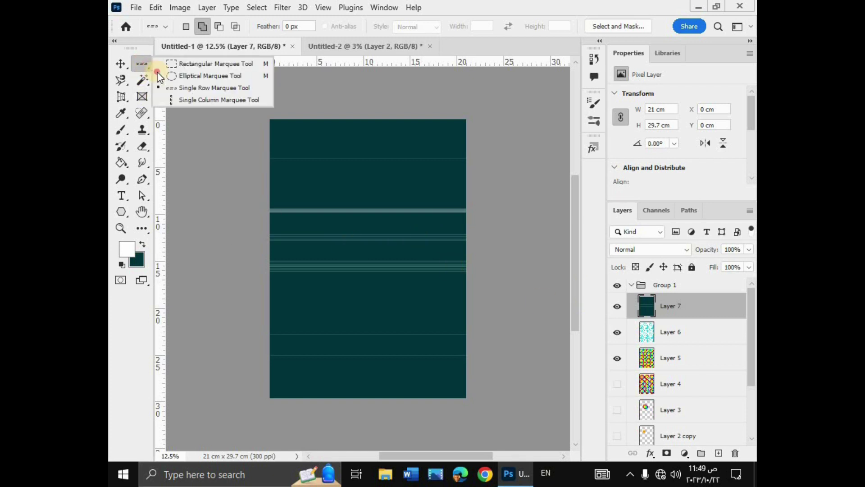
{"action": "left_click", "coordinate": [180, 65]}
{"action": "left_click_drag", "start_coordinate": [266, 220], "coordinate": [487, 224]}
{"action": "left_click", "coordinate": [203, 27]}
{"action": "left_click_drag", "start_coordinate": [271, 247], "coordinate": [467, 256]}
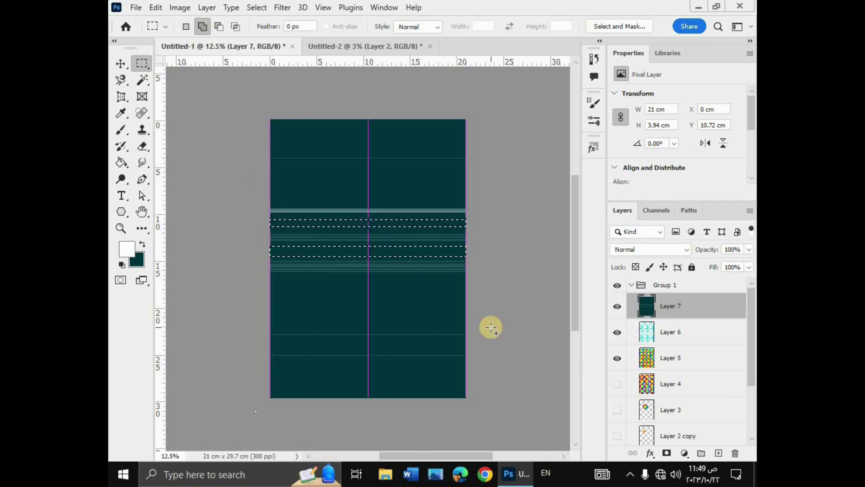
{"action": "key", "text": "alt+BackSpace"}
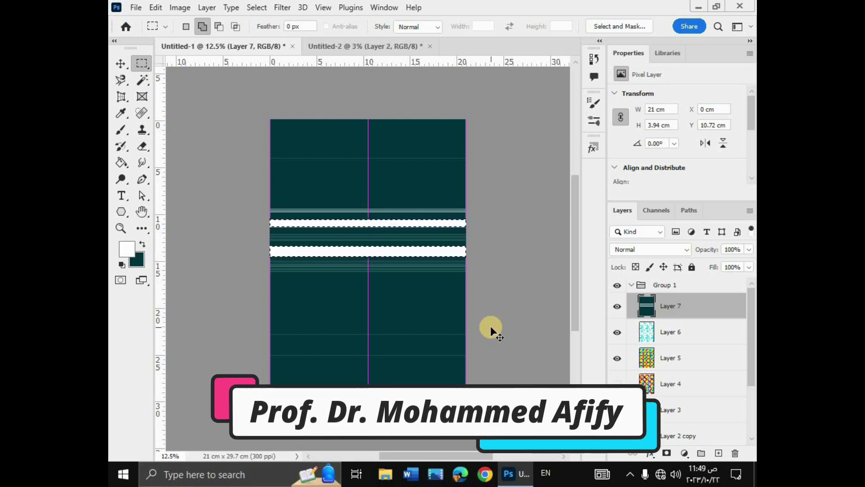
{"action": "key", "text": "ctrl+d"}
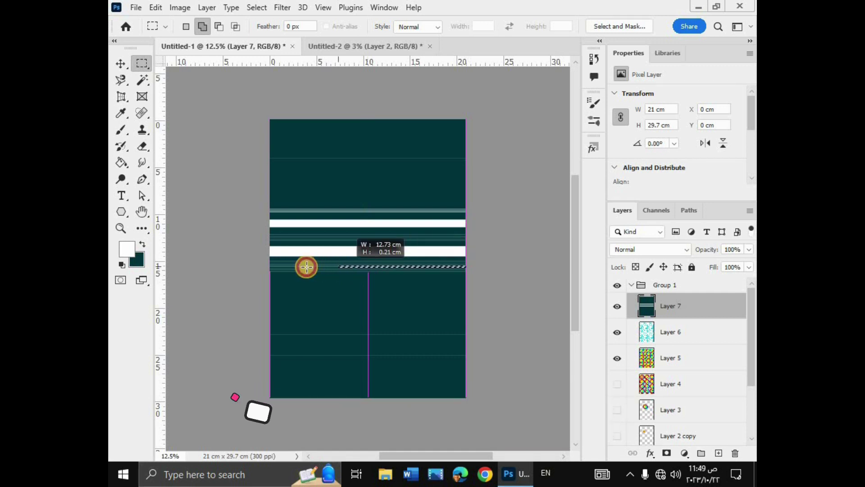
Select two more strips across the middle band, deselect, and duplicate Layer 7
{"action": "left_click_drag", "start_coordinate": [338, 266], "coordinate": [270, 267]}
{"action": "left_click_drag", "start_coordinate": [471, 203], "coordinate": [266, 208]}
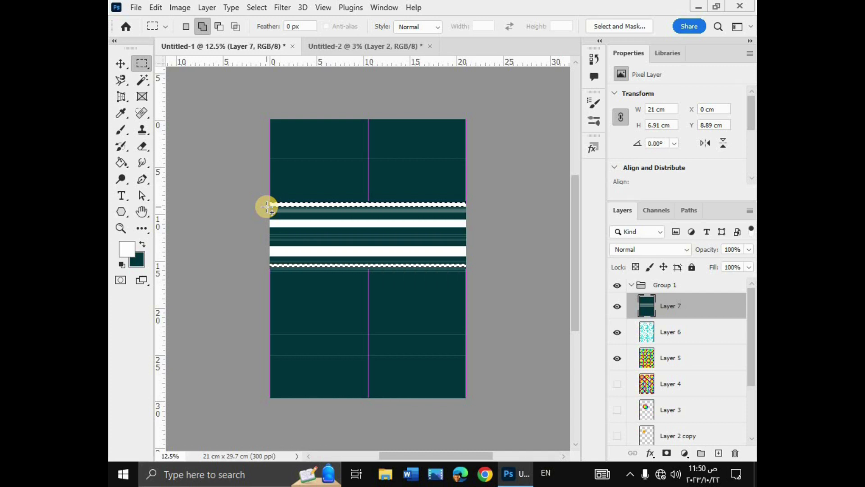
{"action": "key", "text": "ctrl+d"}
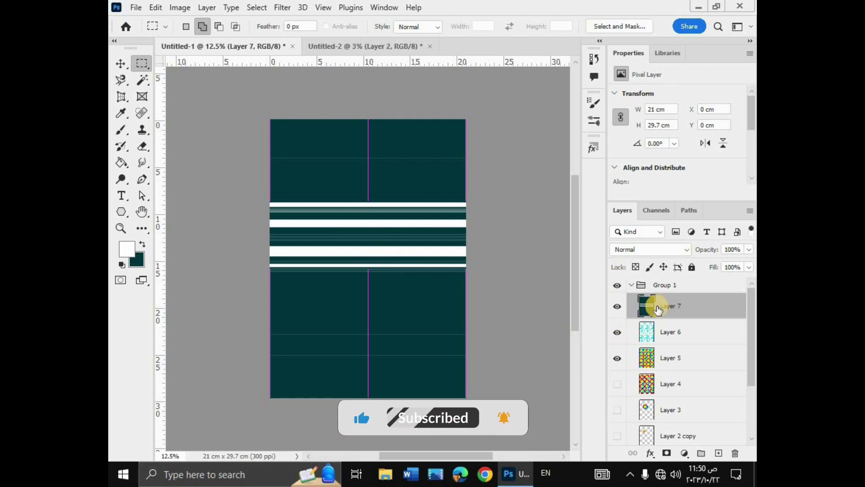
{"action": "key", "text": "ctrl+j"}
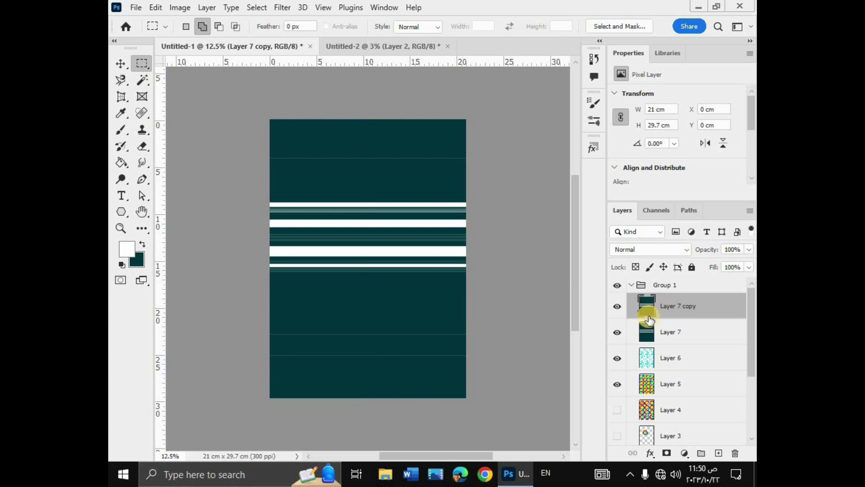
Set Layer 7 copy to Vivid Light and rotate it 90° clockwise
{"action": "left_click", "coordinate": [650, 251]}
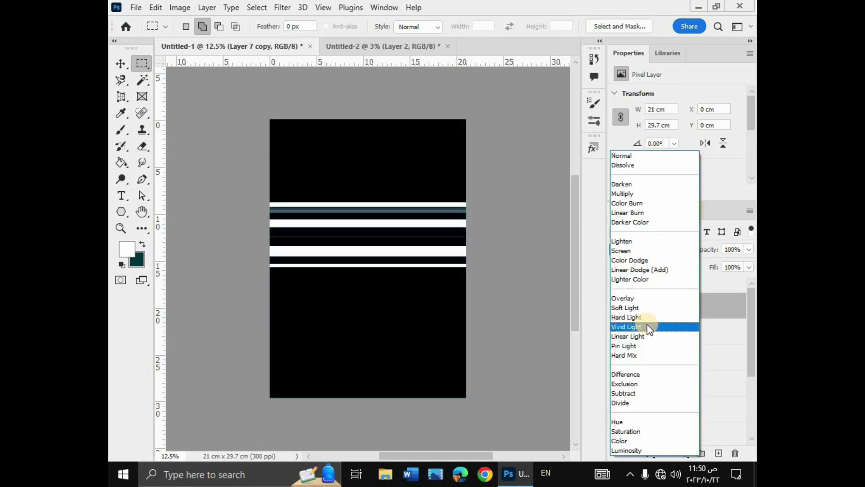
{"action": "left_click", "coordinate": [648, 326]}
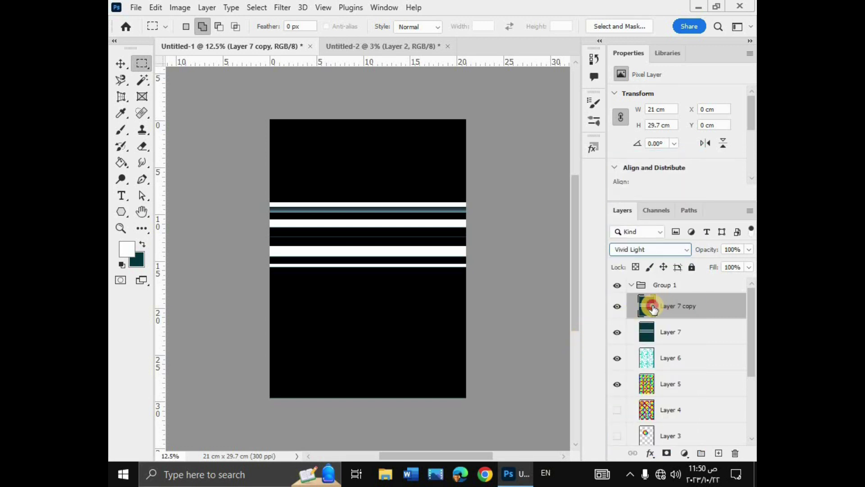
{"action": "key", "text": "ctrl+t"}
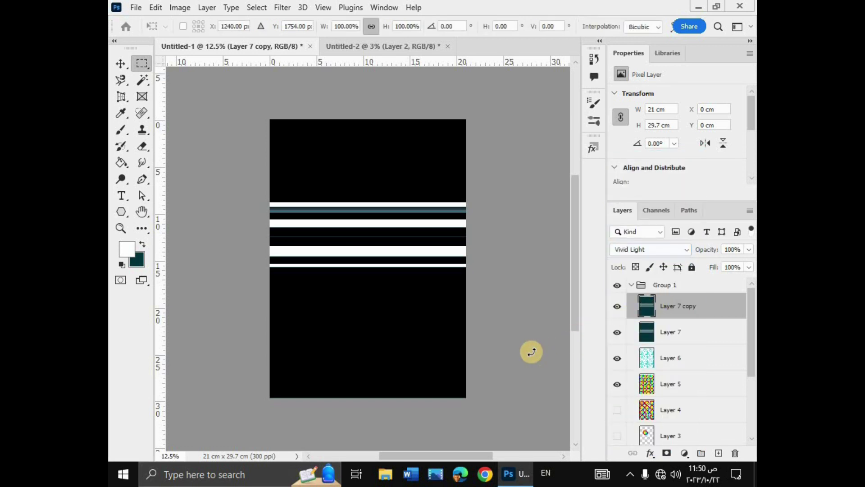
{"action": "right_click", "coordinate": [379, 281]}
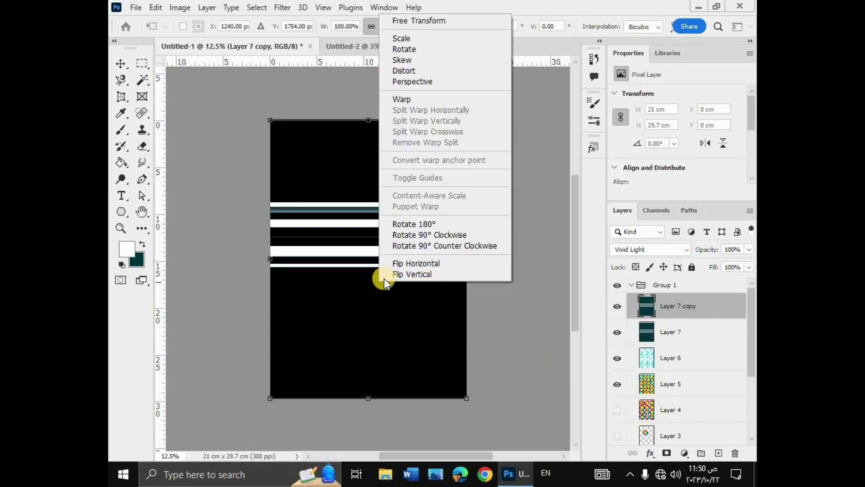
{"action": "left_click", "coordinate": [404, 236]}
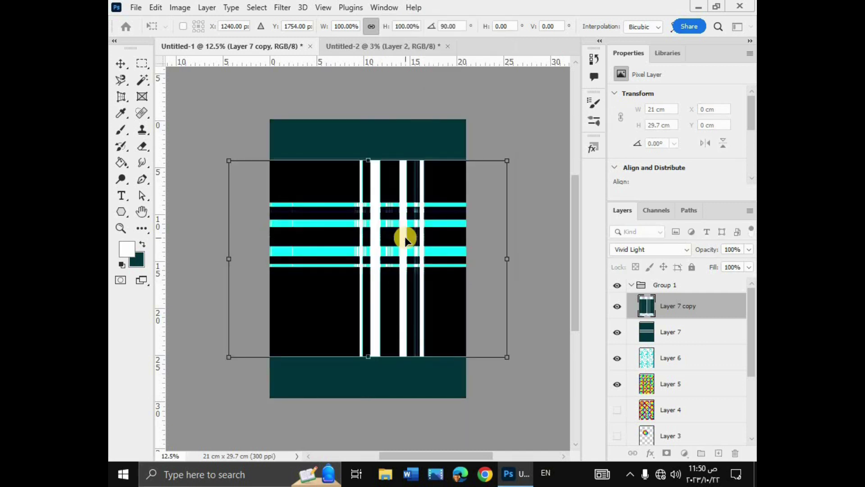
{"action": "key", "text": "Return"}
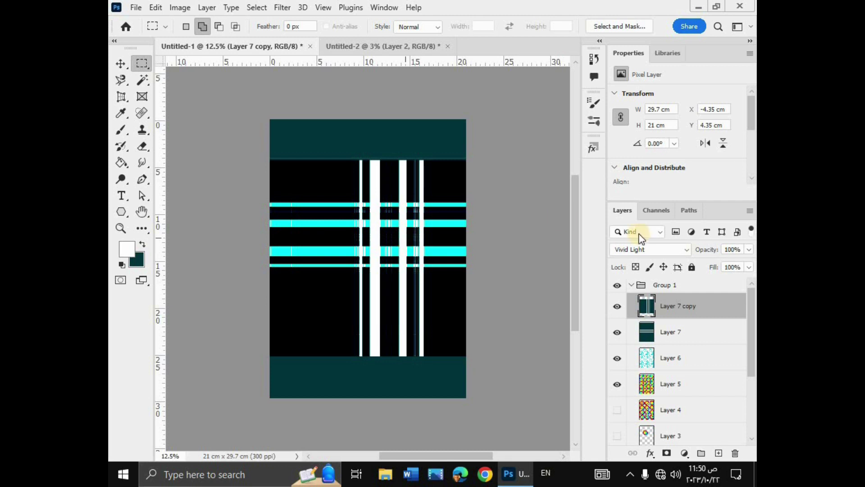
Lower Layer 7 copy's opacity to 52%
{"action": "left_click", "coordinate": [749, 249]}
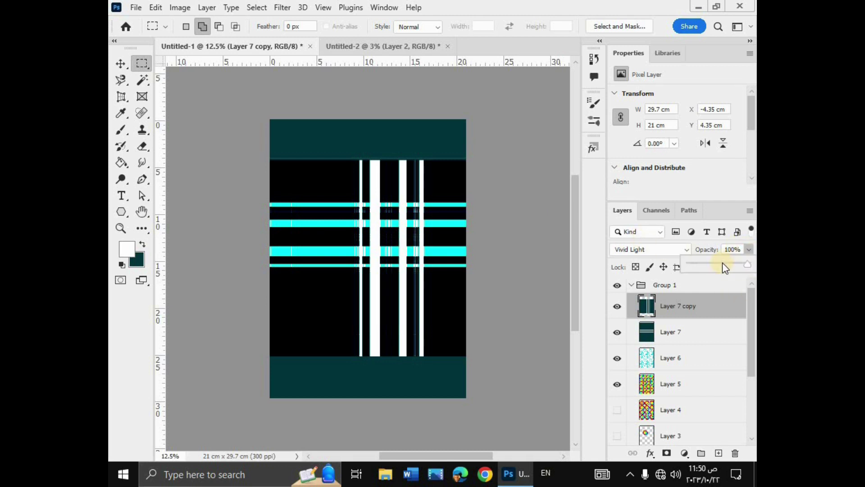
{"action": "left_click", "coordinate": [721, 265]}
{"action": "left_click_drag", "start_coordinate": [717, 262], "coordinate": [710, 263]}
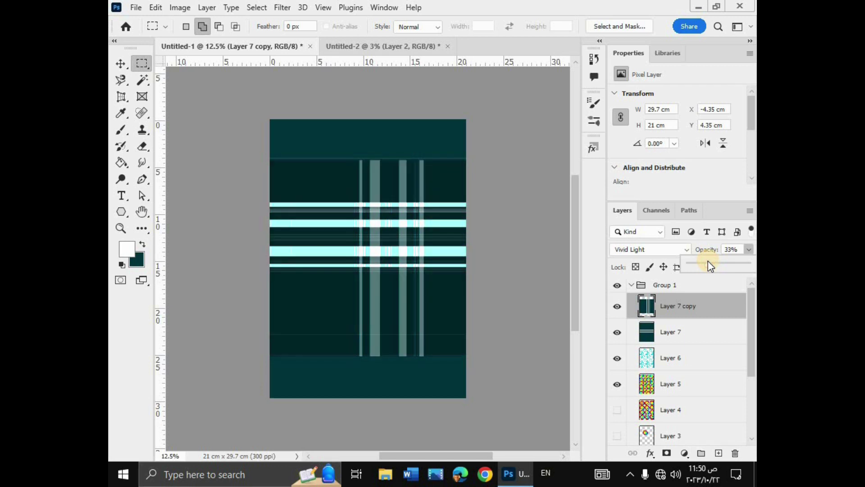
{"action": "left_click_drag", "start_coordinate": [704, 263], "coordinate": [719, 263]}
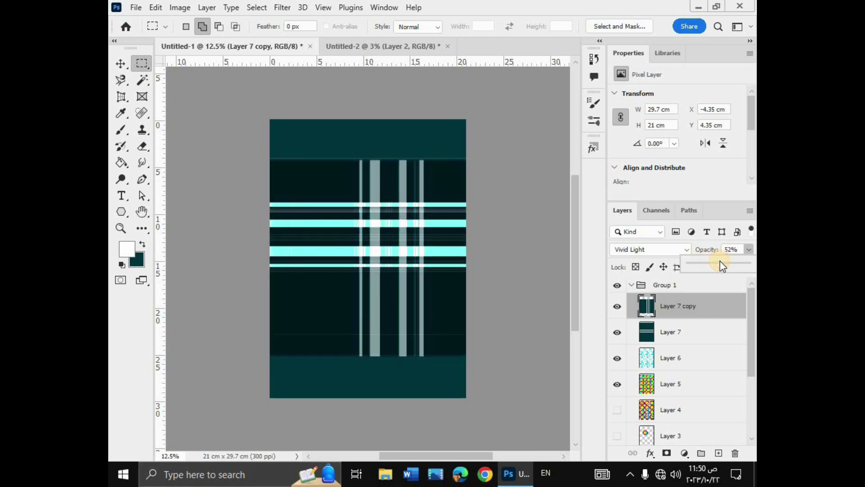
{"action": "left_click", "coordinate": [618, 382]}
{"action": "left_click", "coordinate": [694, 332]}
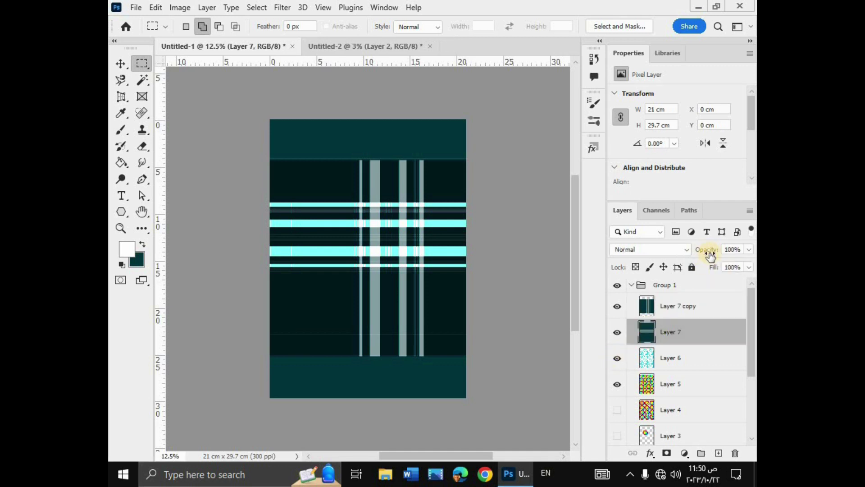
Blend Layer 7 with Lighten and marquee-select a central rectangle of the poster
{"action": "left_click", "coordinate": [682, 250]}
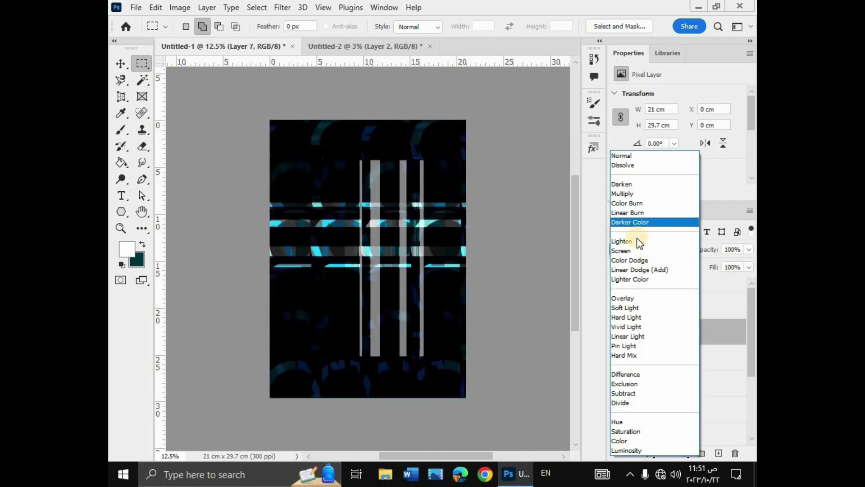
{"action": "left_click", "coordinate": [636, 244]}
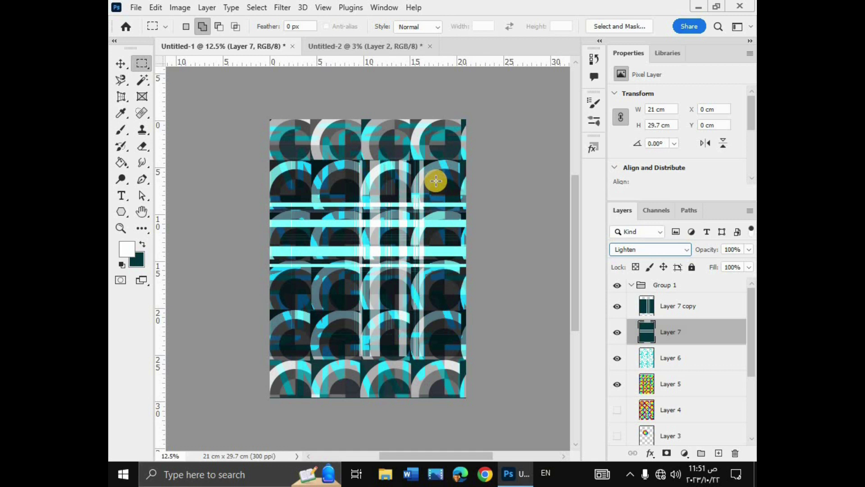
{"action": "mouse_move", "coordinate": [436, 181]}
{"action": "left_mouse_down"}
{"action": "mouse_move", "coordinate": [348, 256]}
{"action": "mouse_move", "coordinate": [328, 294]}
{"action": "left_mouse_up"}
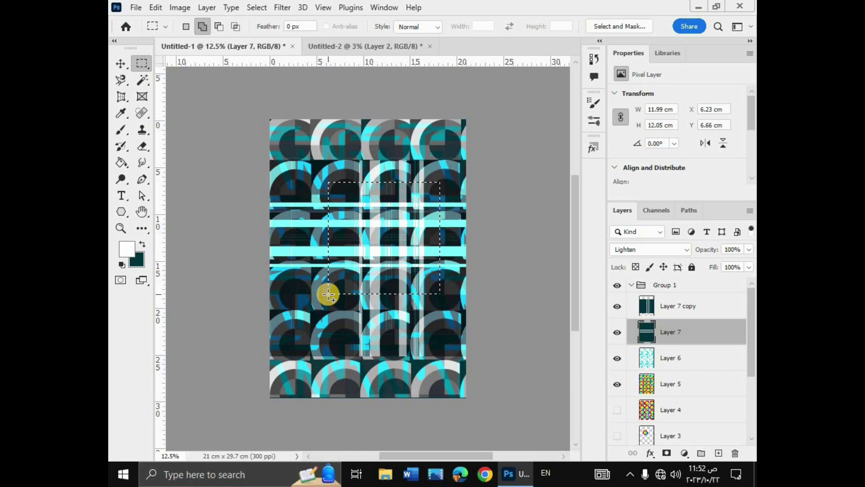
{"action": "left_click", "coordinate": [632, 253]}
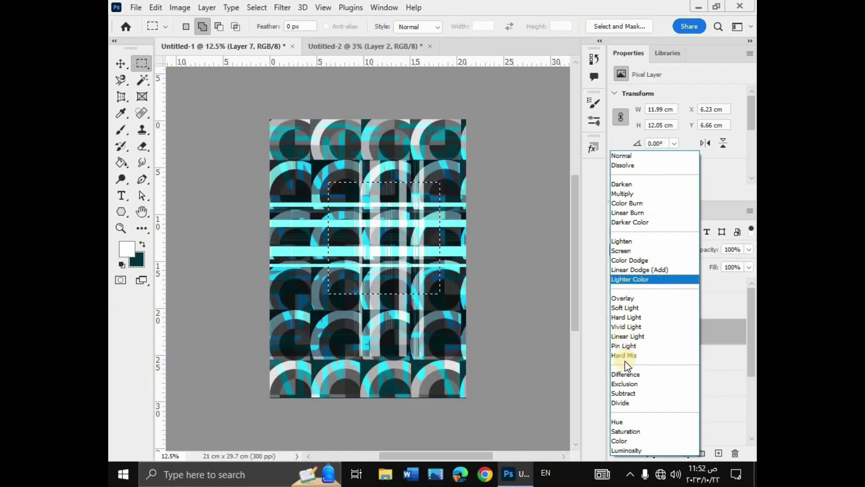